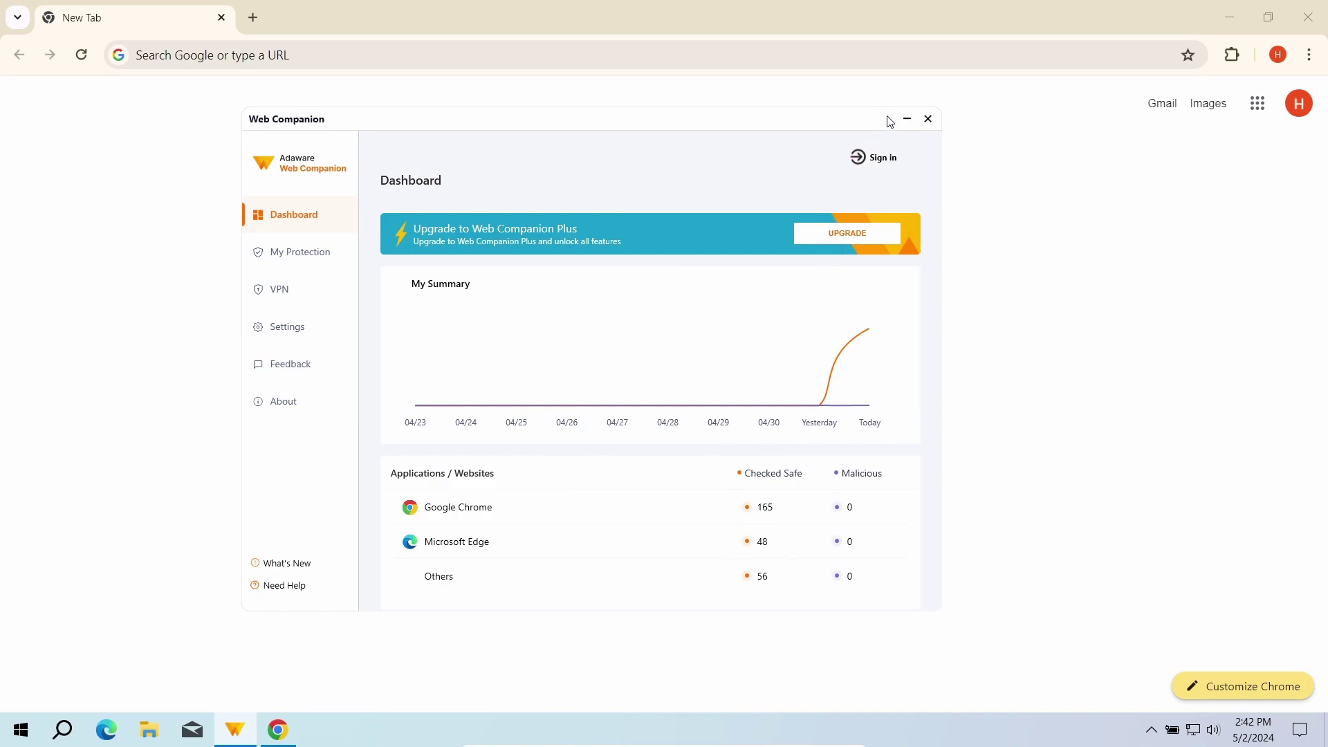
Rerun the 'how to fix pc' Google search and open the Microsoft Community thread in a background tab
{"action": "left_click", "coordinate": [875, 54]}
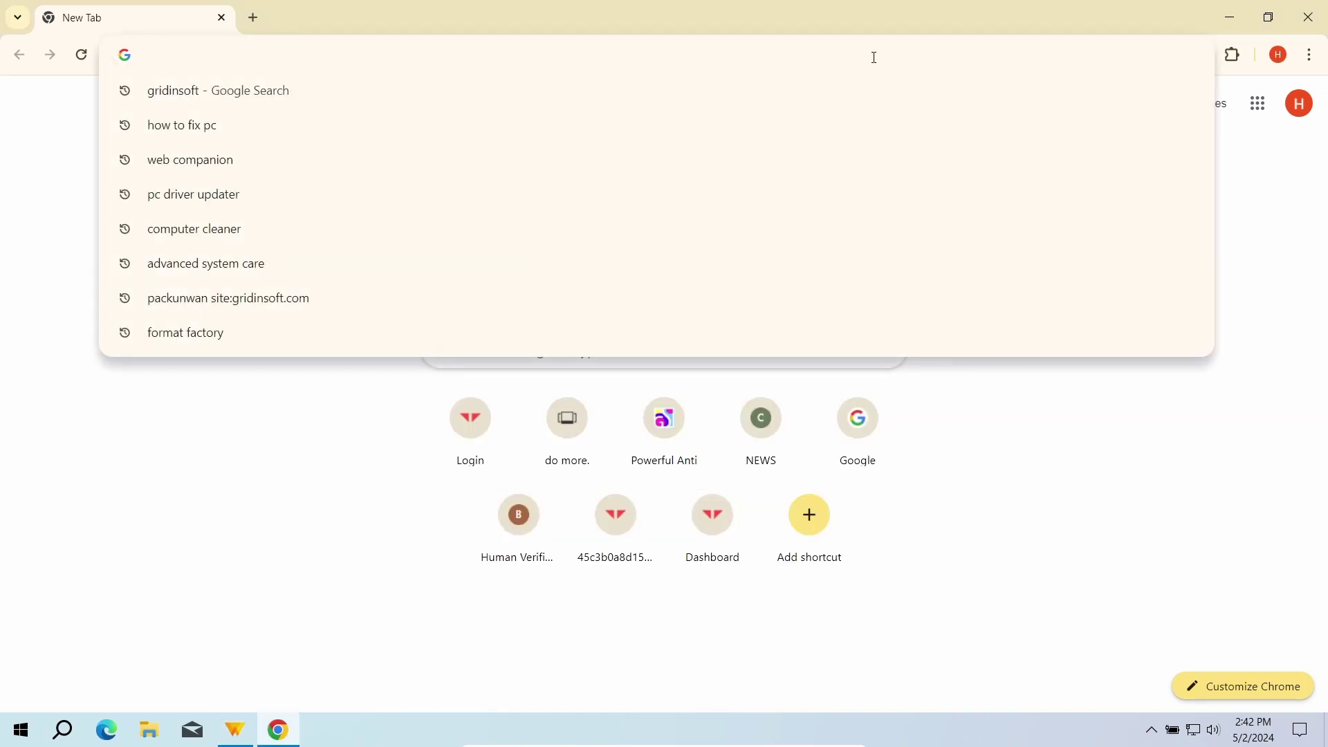
{"action": "left_click", "coordinate": [701, 126]}
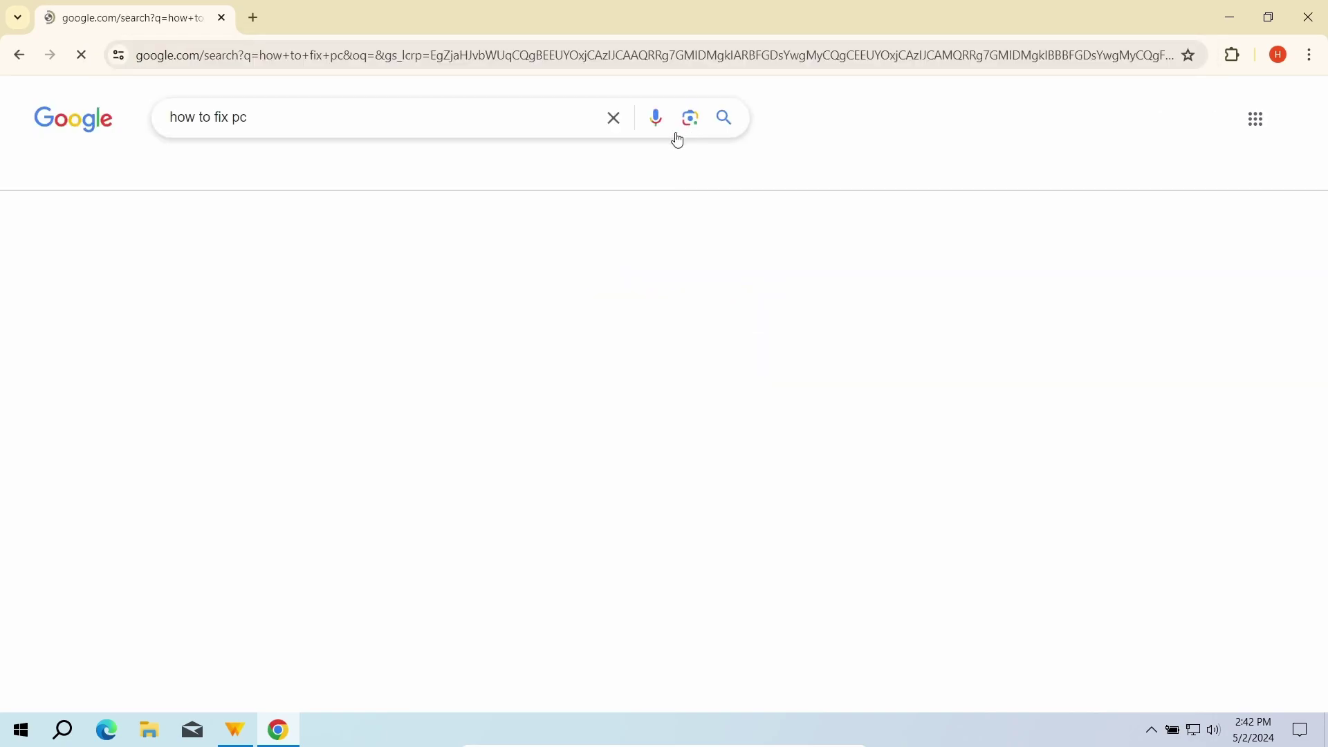
{"action": "scroll", "coordinate": [473, 321], "scroll_direction": "down", "scroll_amount": 15}
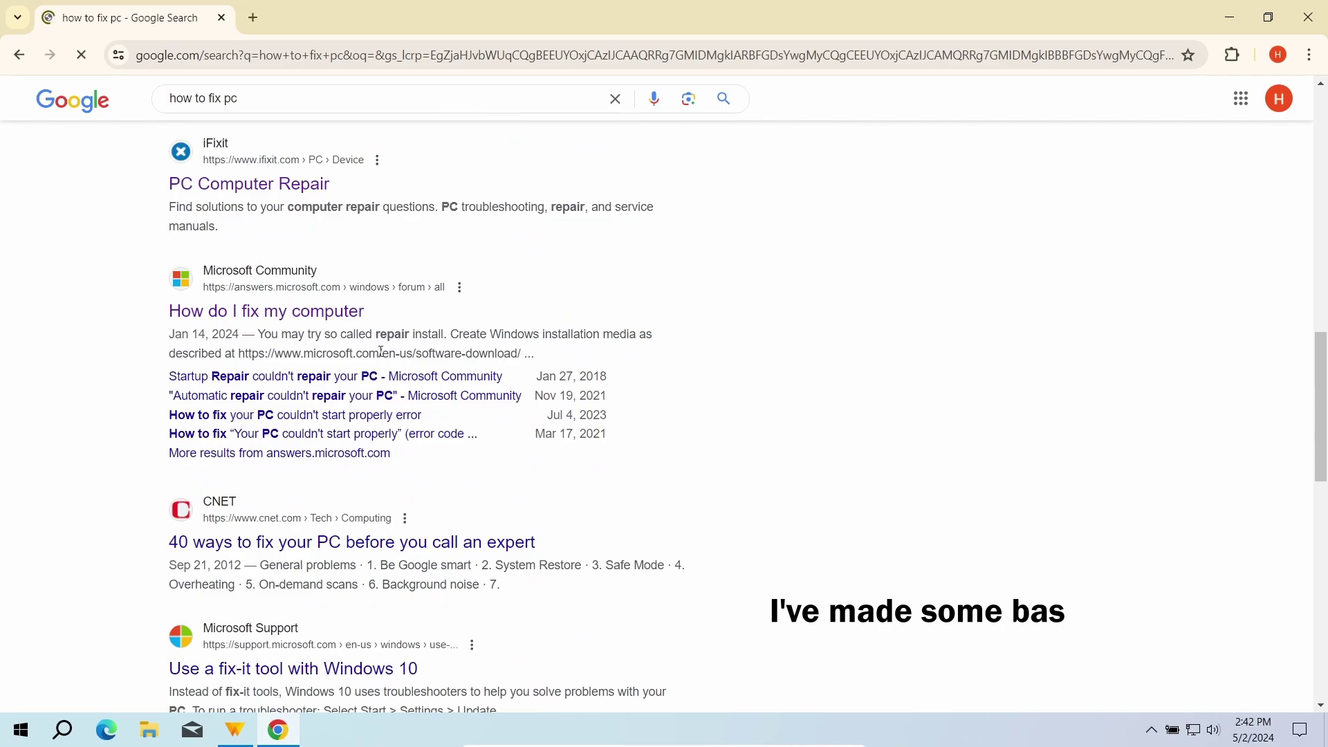
{"action": "middle_click", "coordinate": [314, 304]}
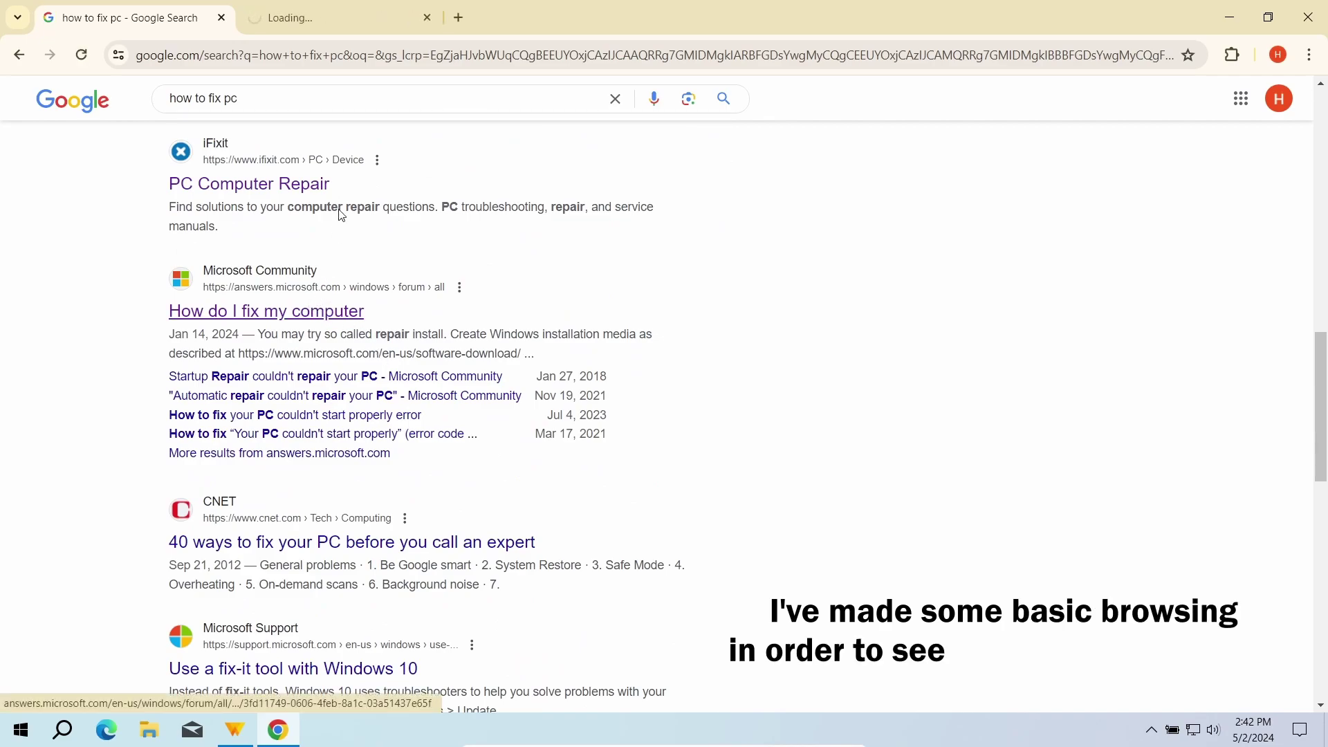
{"action": "left_click", "coordinate": [363, 59]}
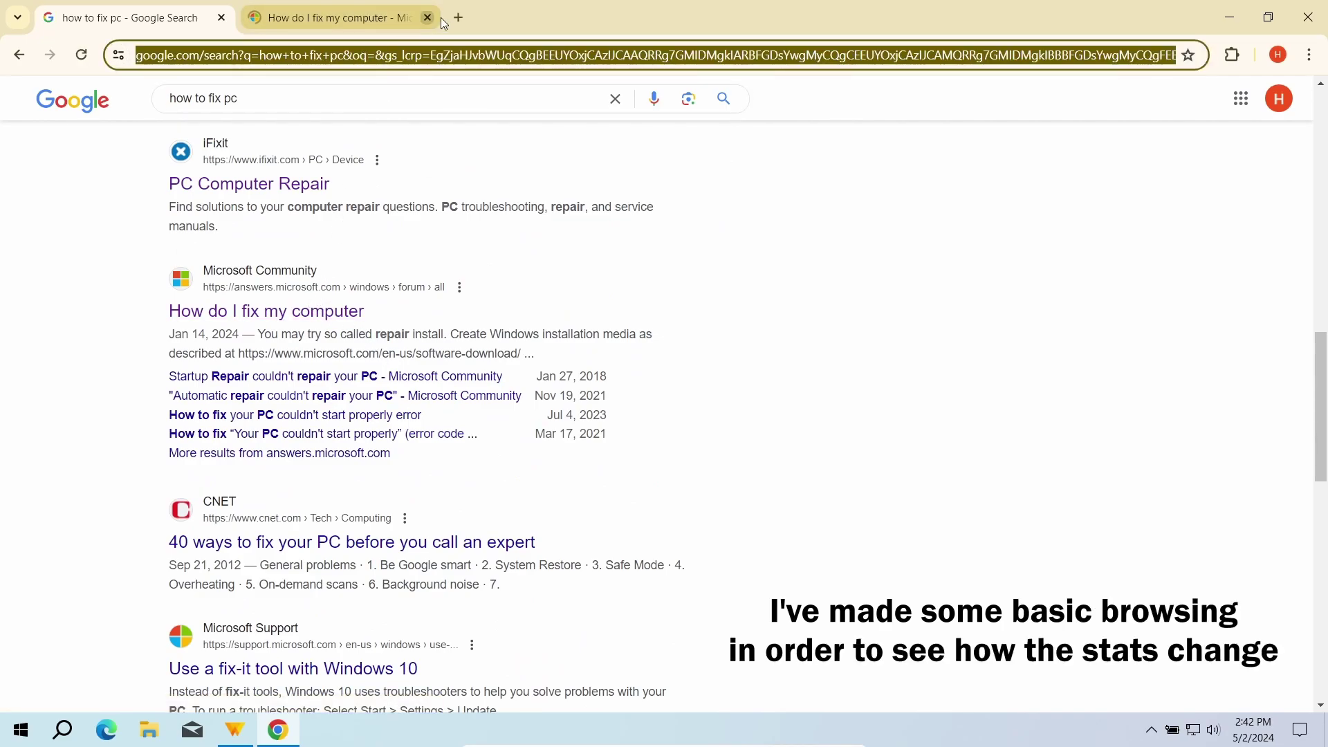
Load howtofixpc.com in a new tab, then go back to the Google results tab
{"action": "left_click", "coordinate": [460, 3]}
{"action": "type", "text": "how"}
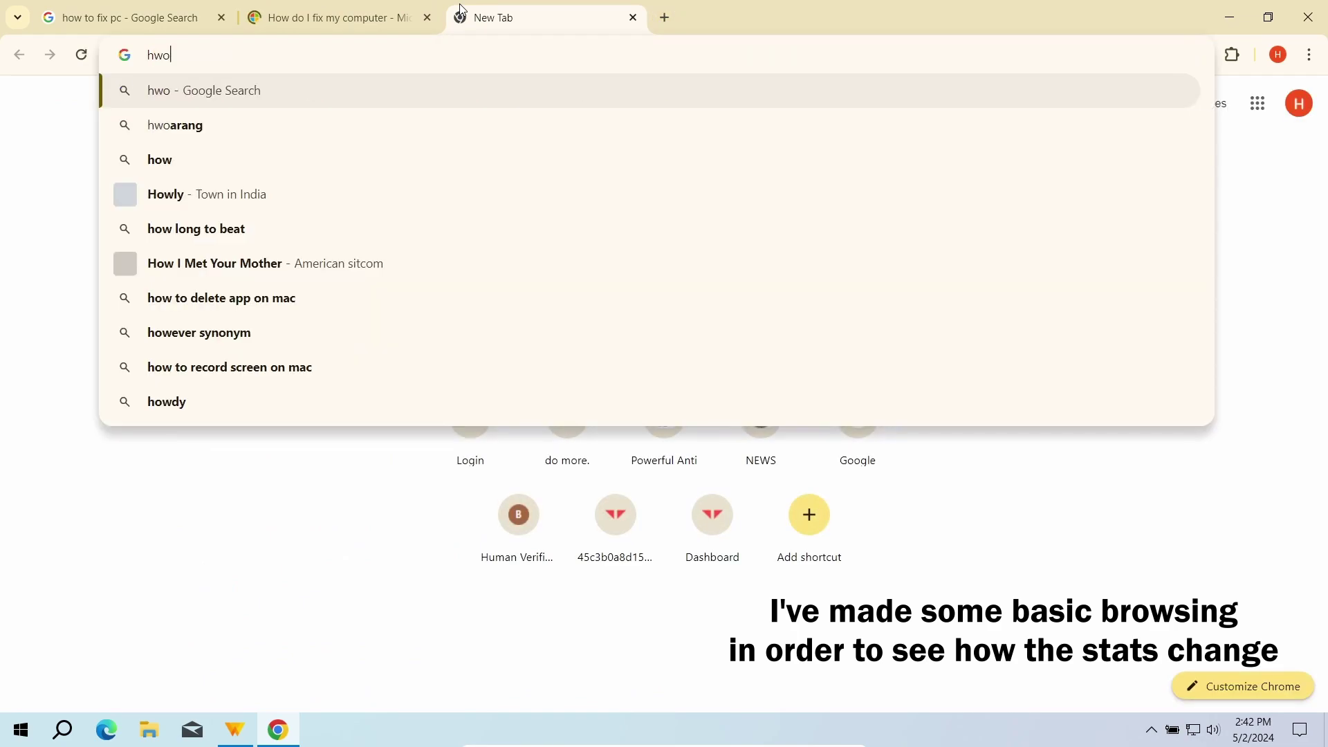
{"action": "key", "text": "BackSpace"}
{"action": "type", "text": "w tof"}
{"action": "key", "text": "BackSpace"}
{"action": "key", "text": "BackSpace"}
{"action": "key", "text": "BackSpace"}
{"action": "key", "text": "BackSpace"}
{"action": "type", "text": "tofix."}
{"action": "key", "text": "BackSpace"}
{"action": "key", "text": "BackSpace"}
{"action": "type", "text": "pc."}
{"action": "key", "text": "Return"}
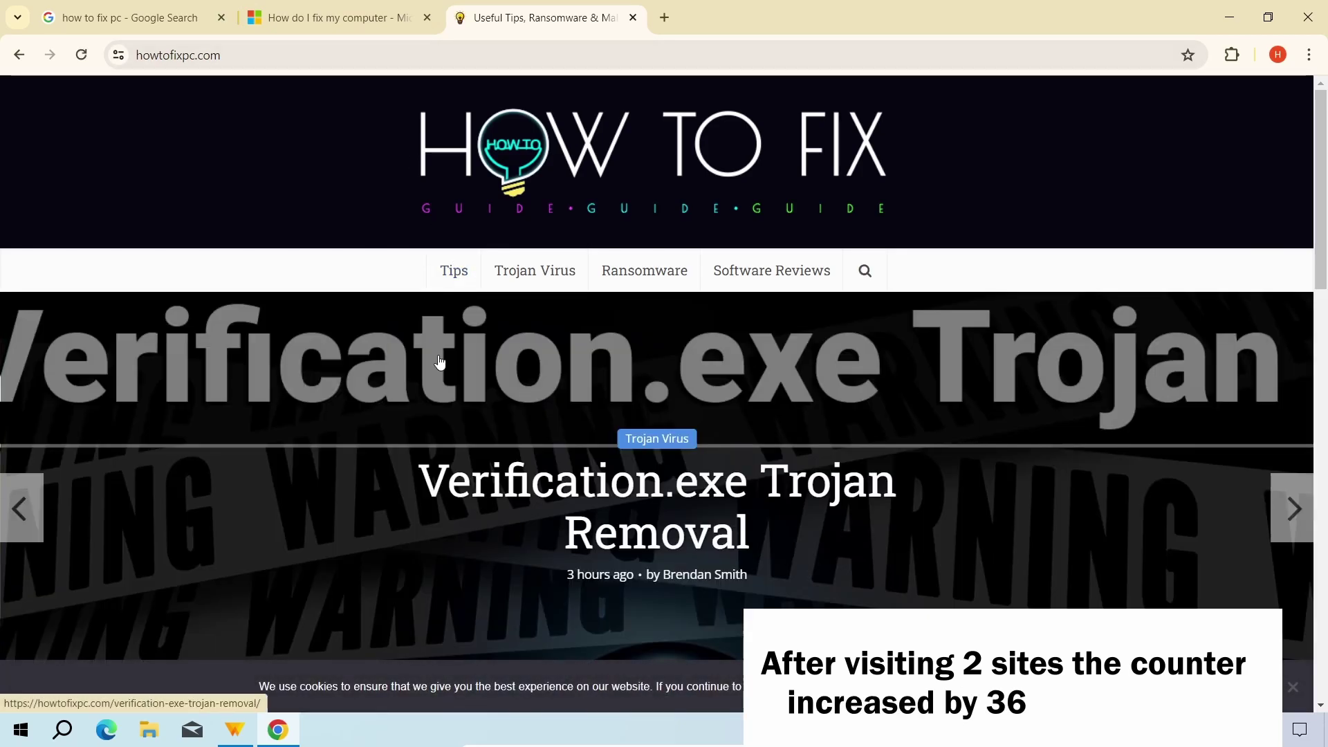
{"action": "scroll", "coordinate": [439, 362], "scroll_direction": "down", "scroll_amount": 9}
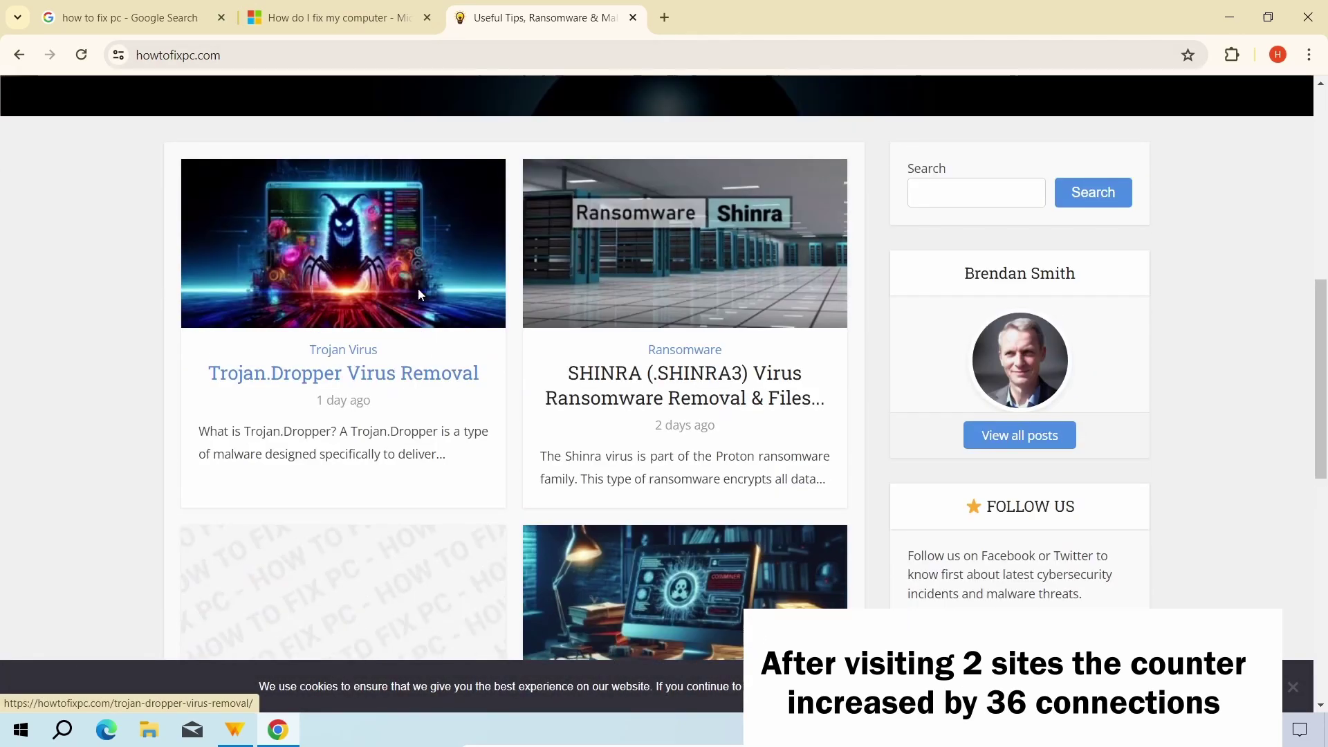
{"action": "scroll", "coordinate": [418, 288], "scroll_direction": "up", "scroll_amount": 8}
{"action": "left_click", "coordinate": [173, 19]}
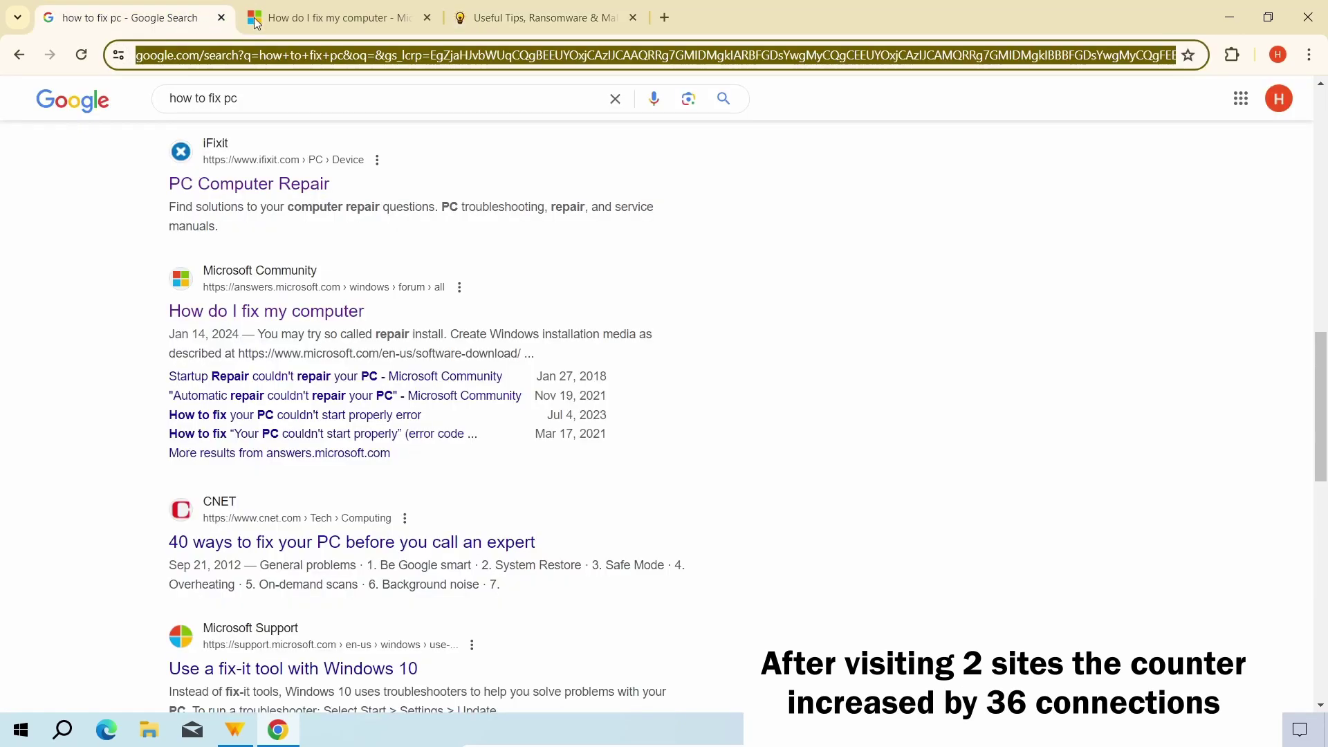
Over the Microsoft Community thread, reopen Web Companion's Dashboard to see Google Chrome's checked-safe count at 201
{"action": "left_click", "coordinate": [301, 21]}
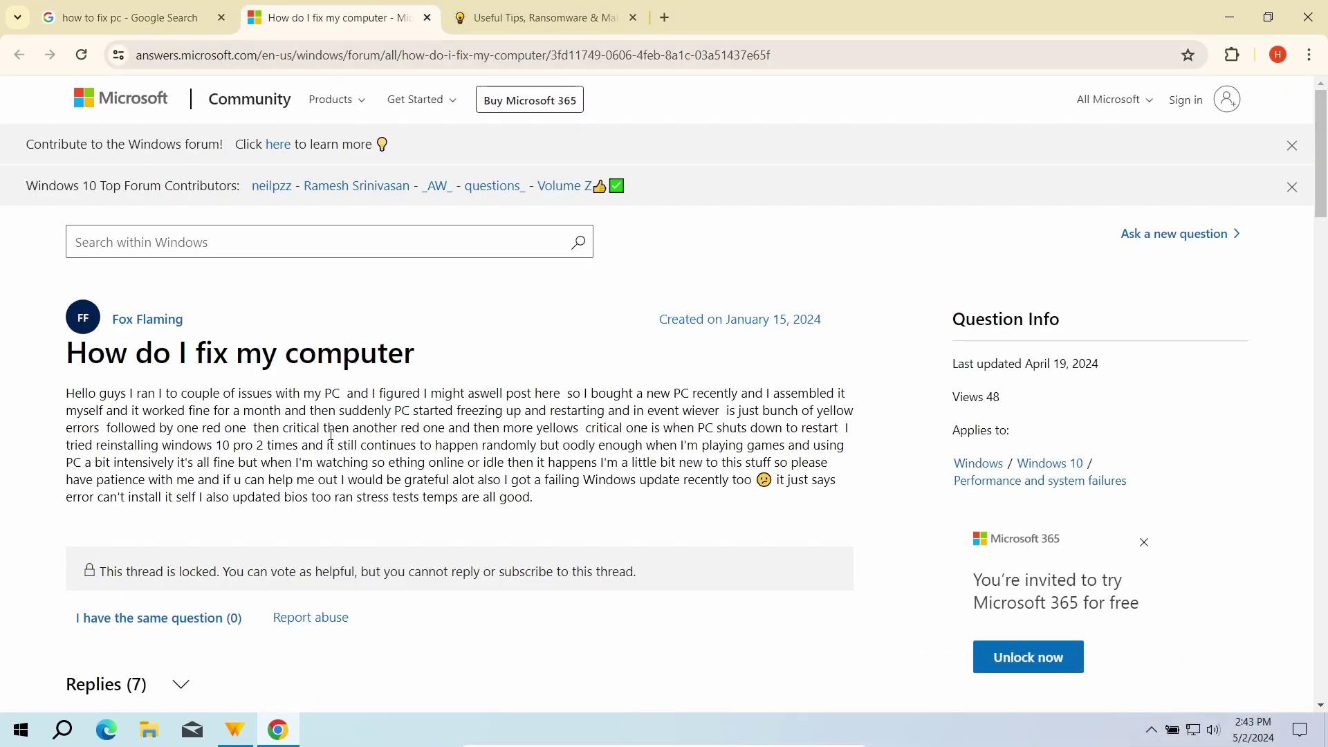
{"action": "left_click", "coordinate": [237, 732]}
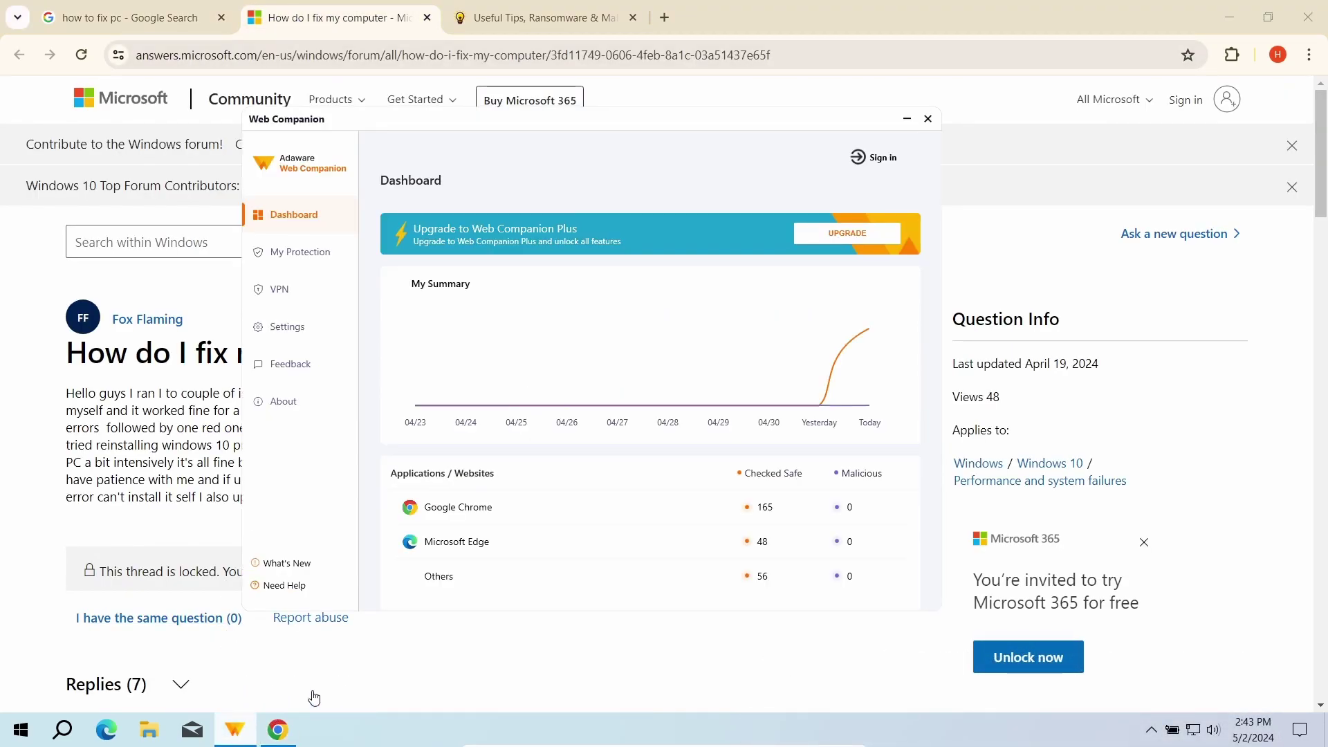
{"action": "left_click", "coordinate": [330, 254]}
{"action": "left_click", "coordinate": [325, 228]}
Restart Windows, dismiss the incorrect-password notice, and enter the account password
{"action": "left_click", "coordinate": [21, 729]}
{"action": "left_click", "coordinate": [32, 691]}
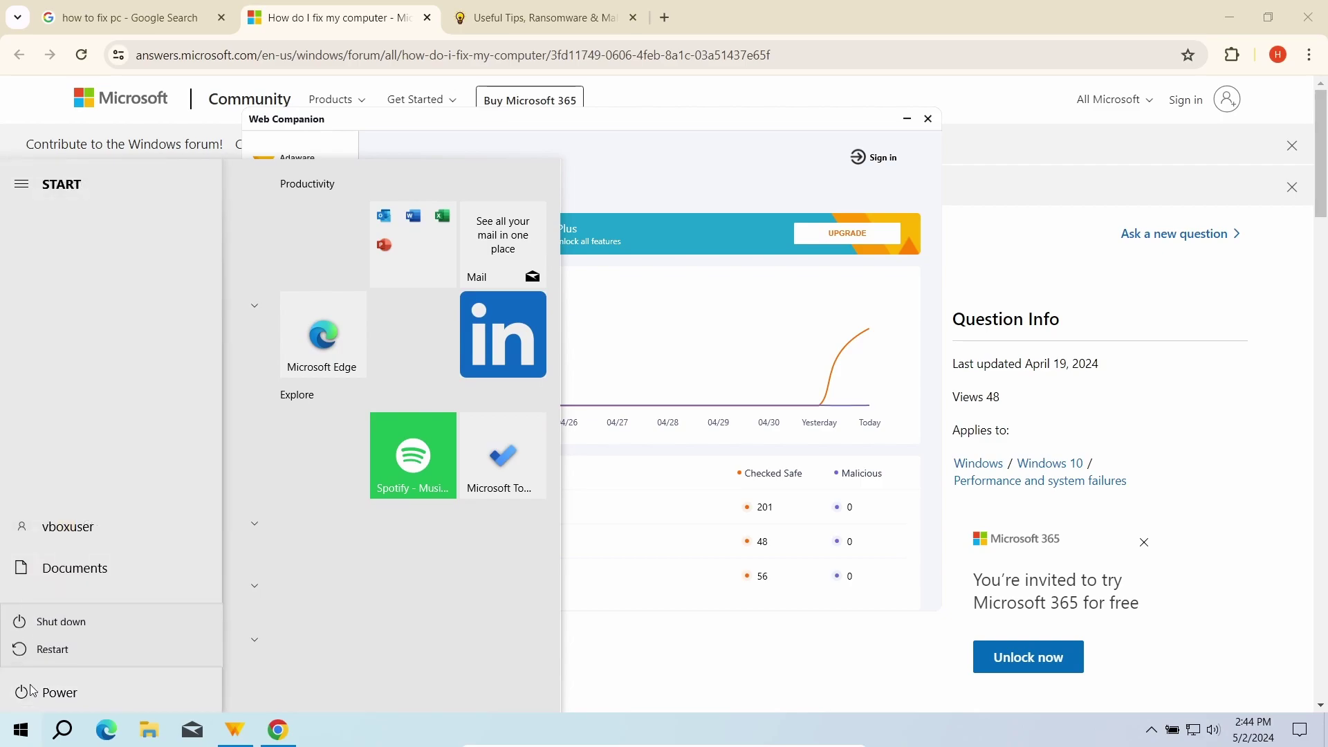
{"action": "left_click", "coordinate": [71, 647]}
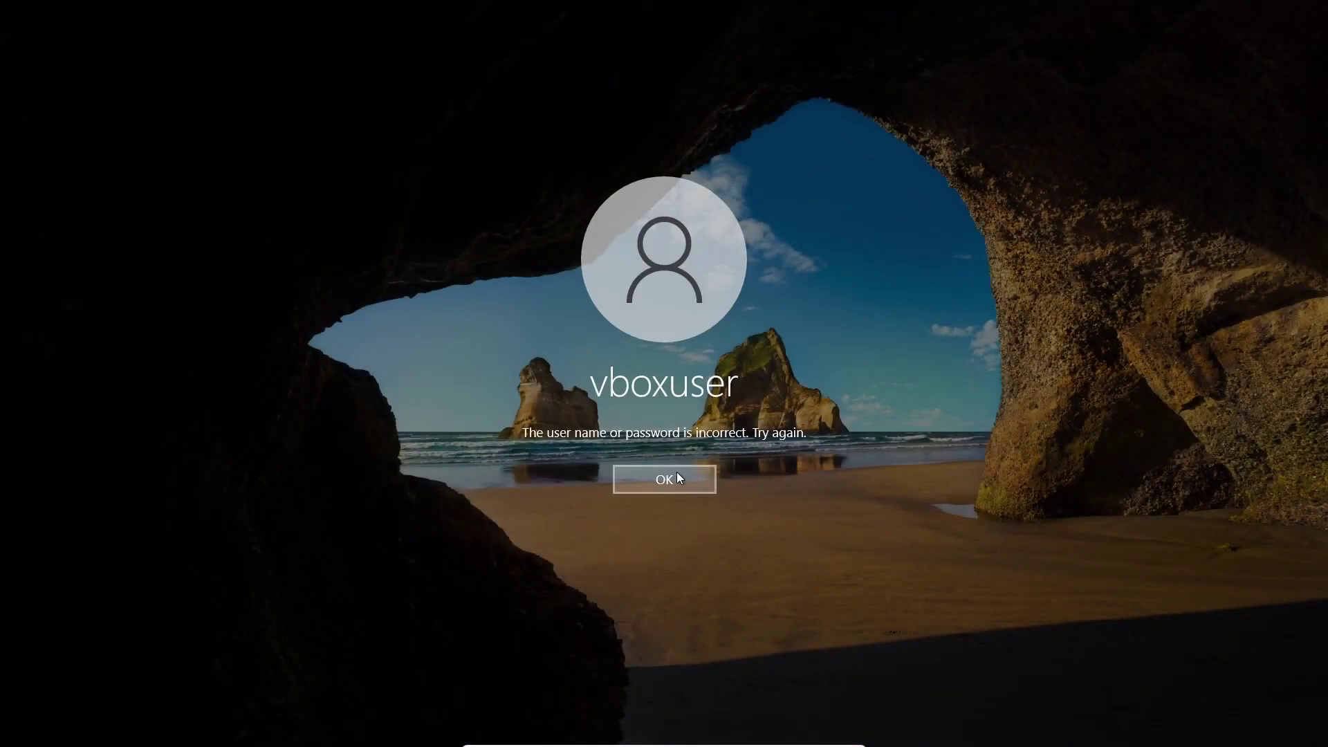
{"action": "left_click", "coordinate": [675, 476]}
{"action": "type", "text": "c"}
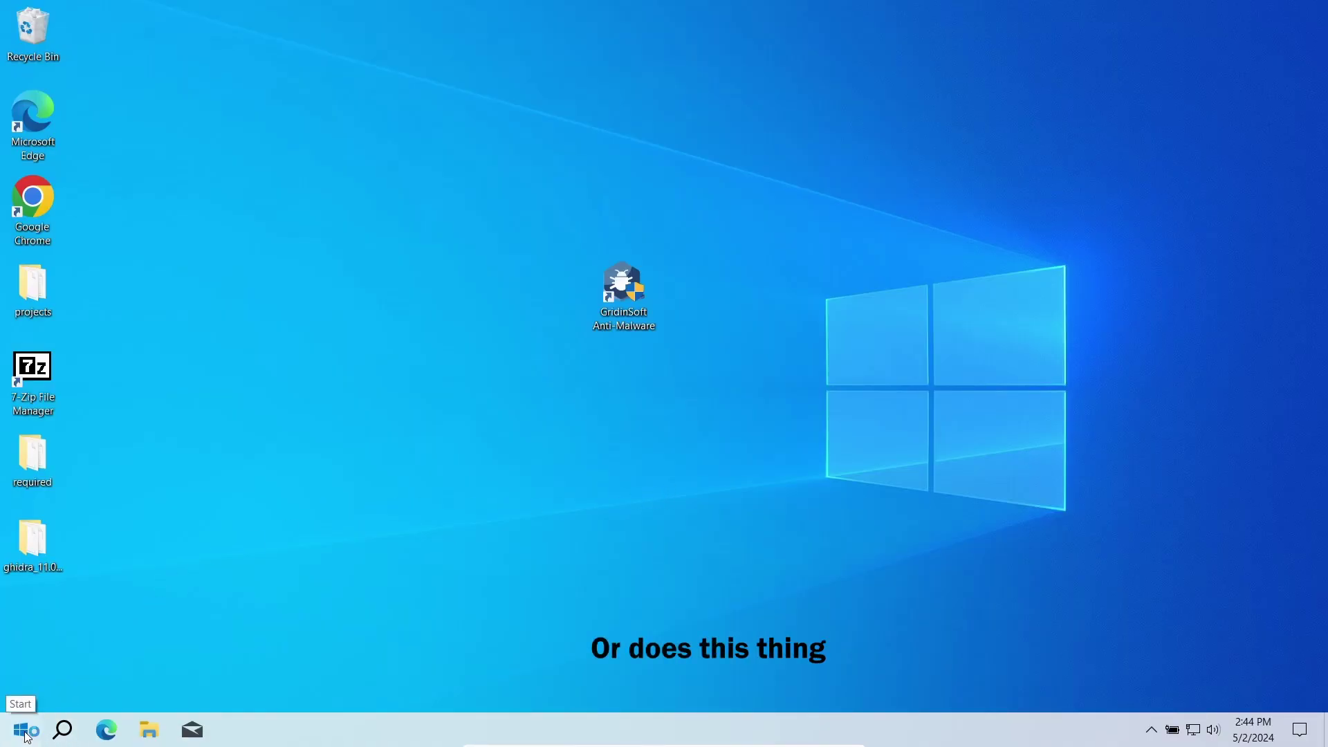
Open Windows search from the taskbar
{"action": "left_click", "coordinate": [63, 731]}
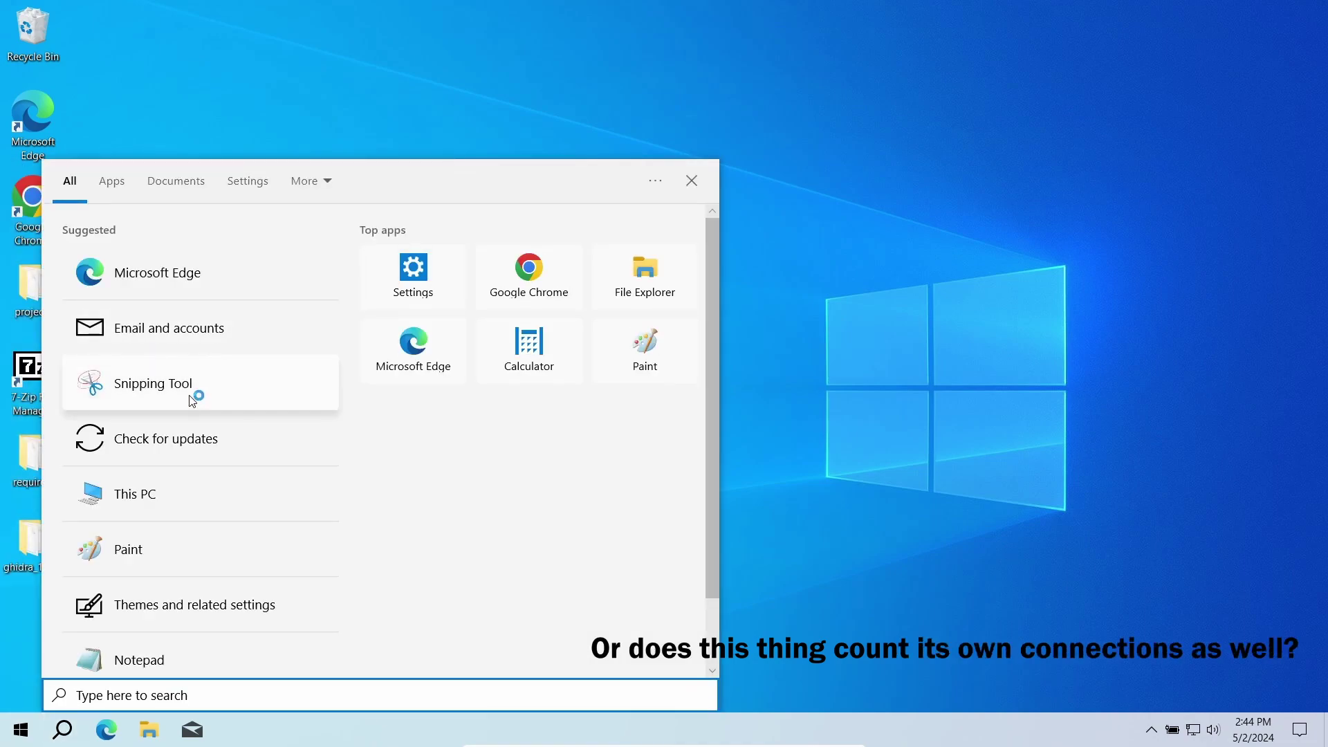
Search for 'web' and launch the Web Companion best match
{"action": "type", "text": "web"}
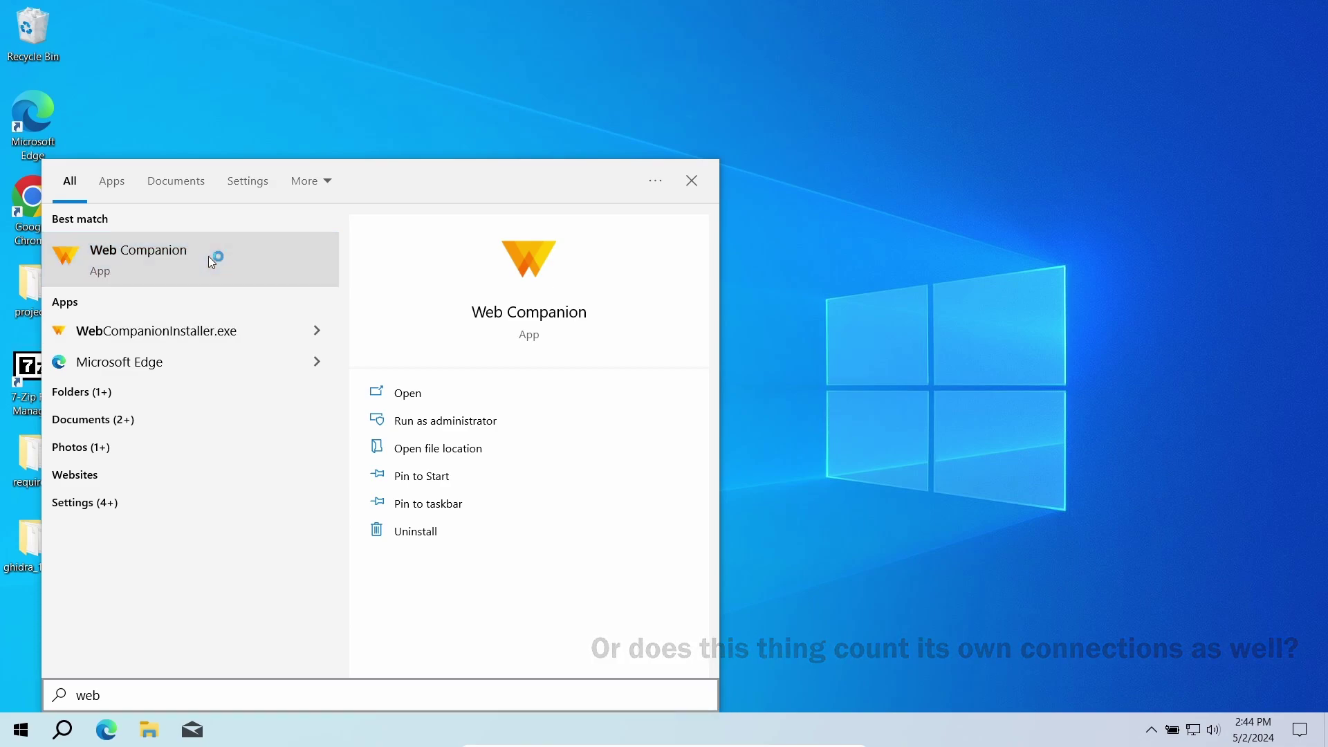
{"action": "left_click", "coordinate": [212, 262]}
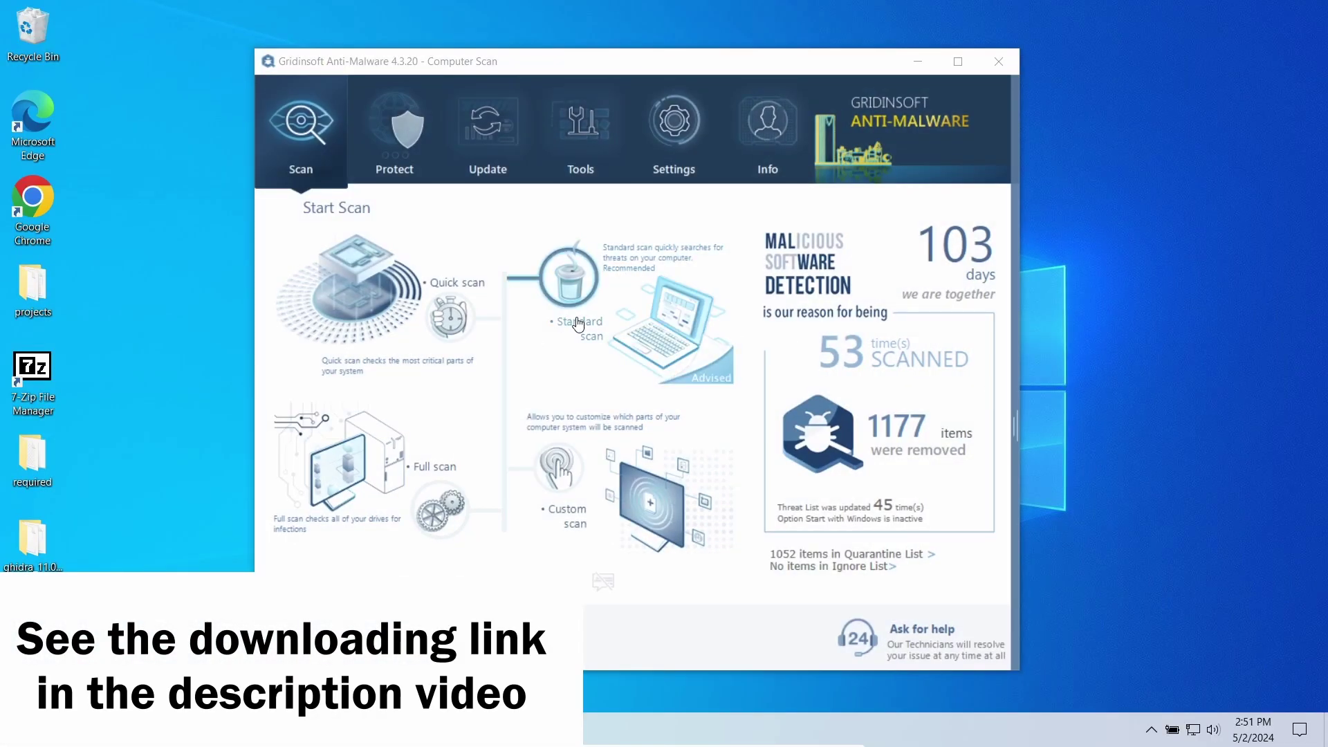
Run a Standard scan in GridinSoft Anti-Malware, which finds 350 objects including WebCompanion
{"action": "left_click", "coordinate": [585, 311]}
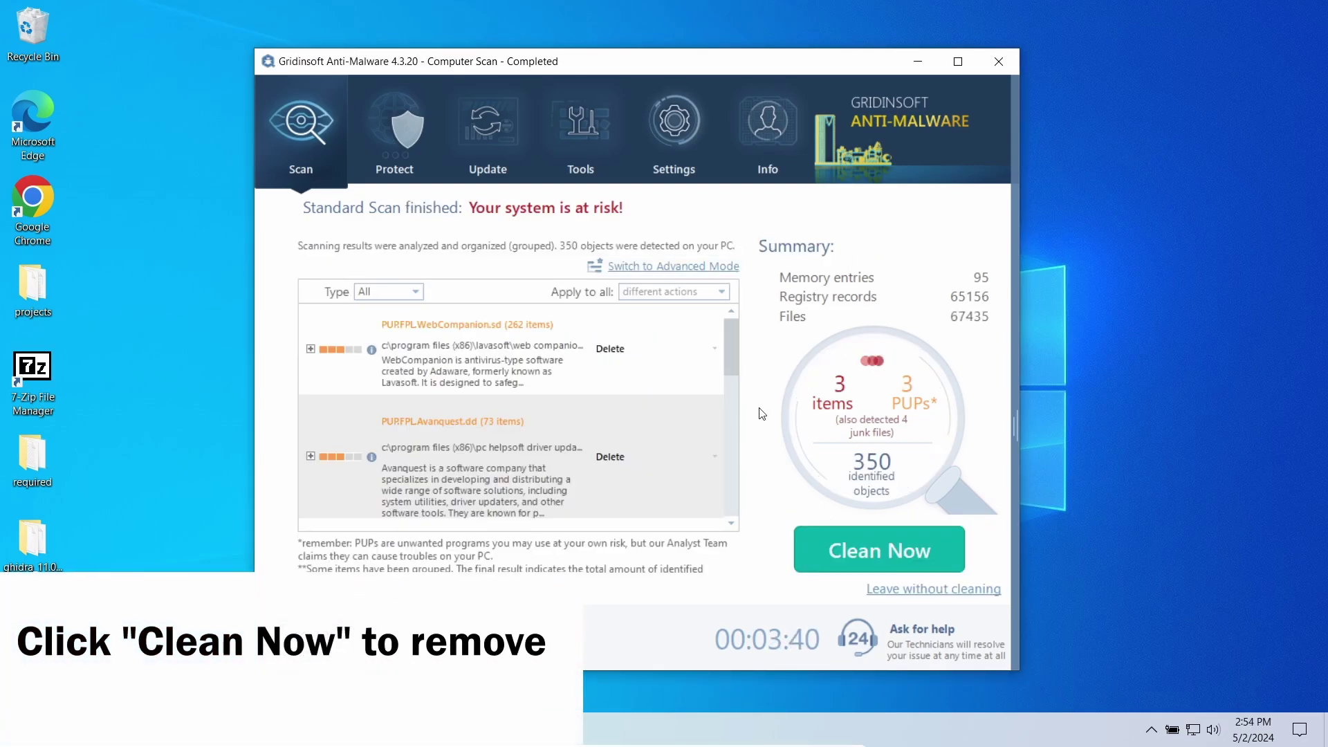
Clean all 350 detected objects and dismiss the system-clean notice
{"action": "scroll", "coordinate": [629, 398], "scroll_direction": "down", "scroll_amount": 3}
{"action": "scroll", "coordinate": [650, 384], "scroll_direction": "up", "scroll_amount": 3}
{"action": "left_click", "coordinate": [830, 566]}
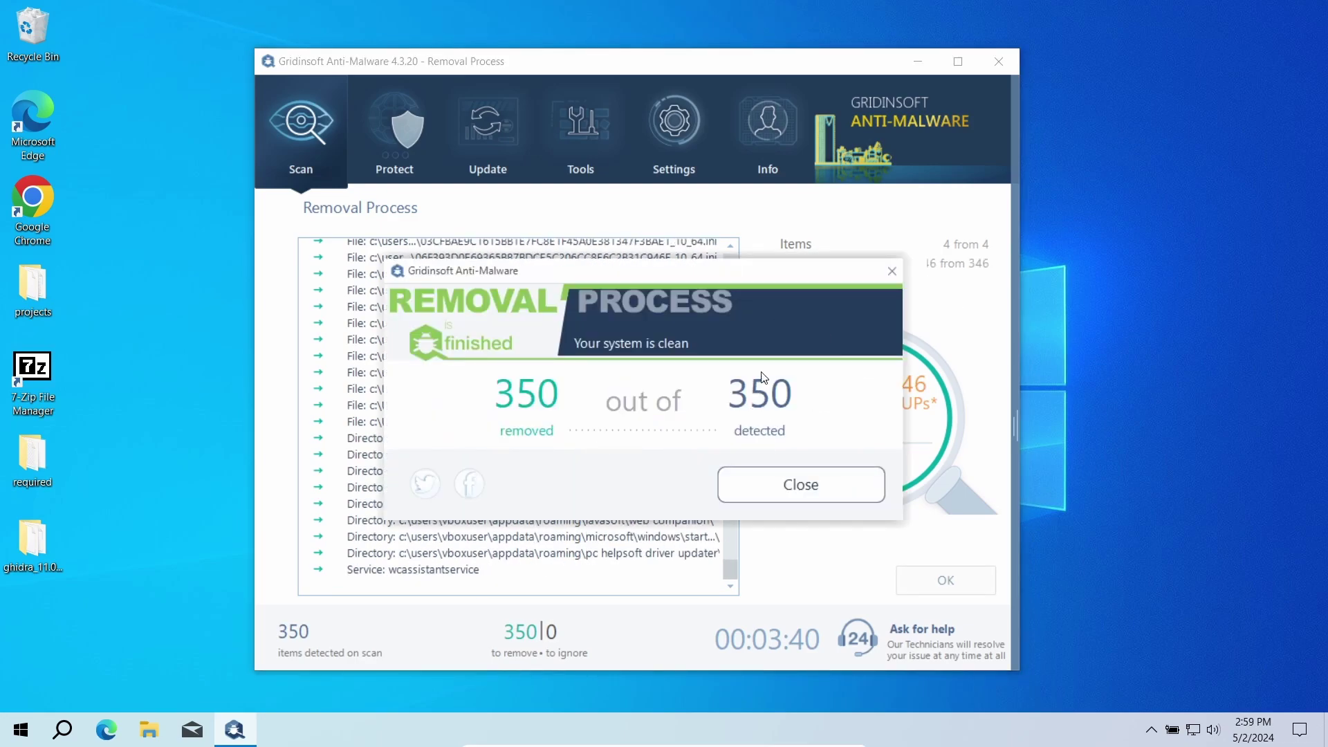
{"action": "left_click", "coordinate": [804, 495]}
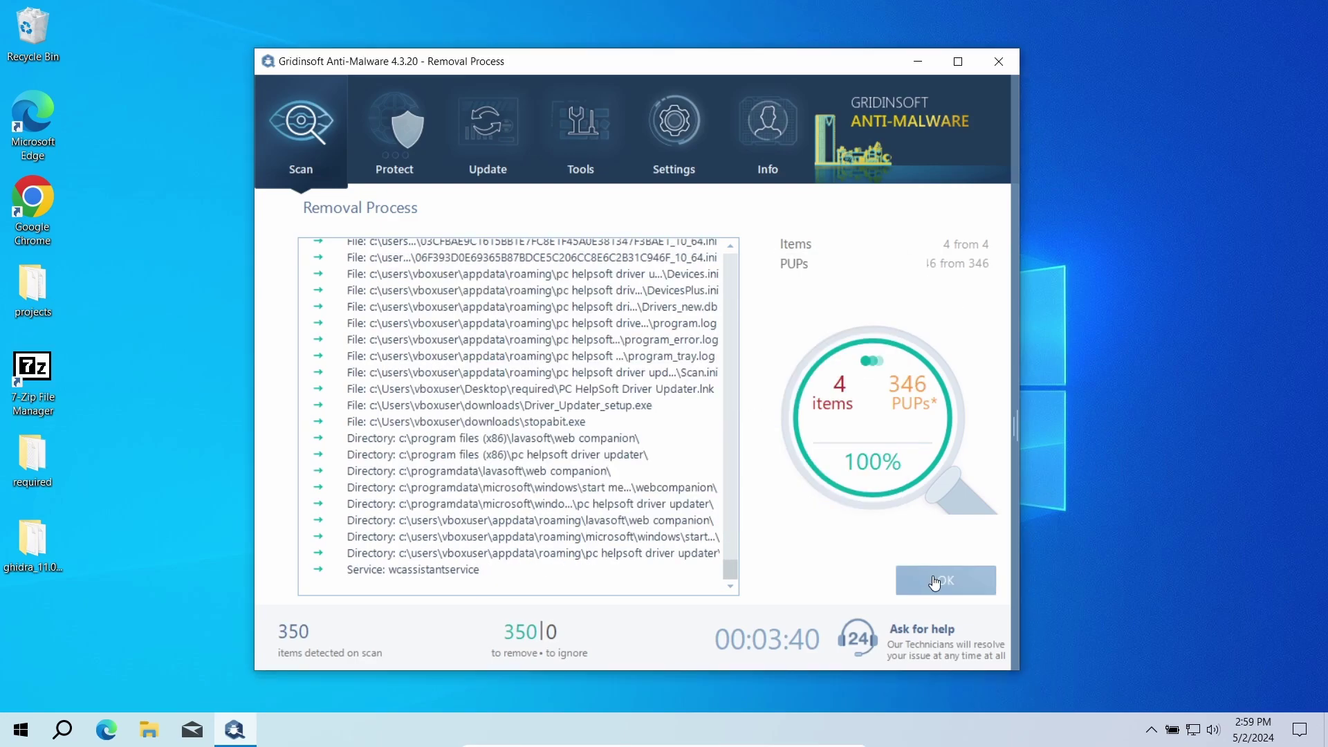